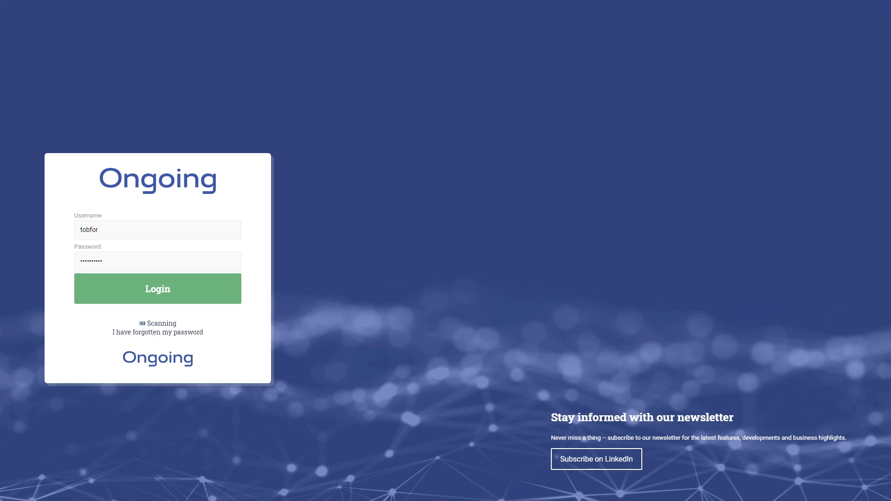
- Log in and open the Users list under Administration
click(156, 299)
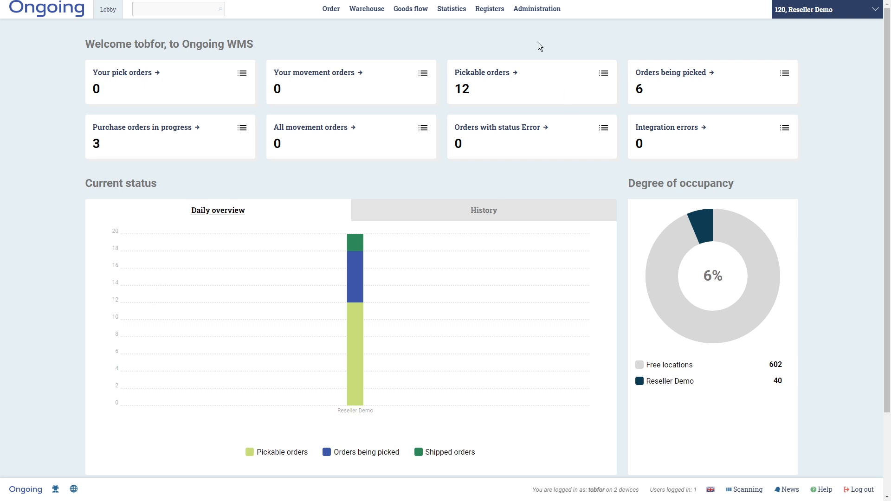
click(537, 11)
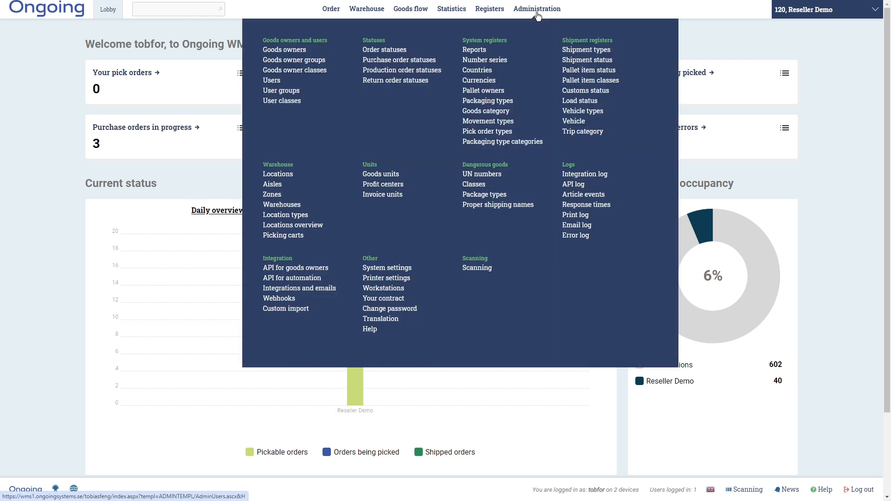
click(298, 85)
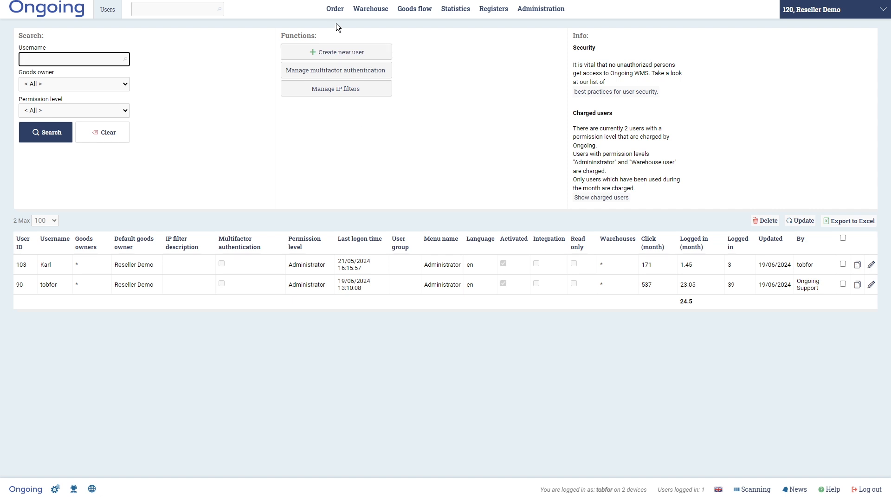
- Open the customer register, scroll through the order list, then return to the customer register
mouse_move(336, 16)
click(577, 54)
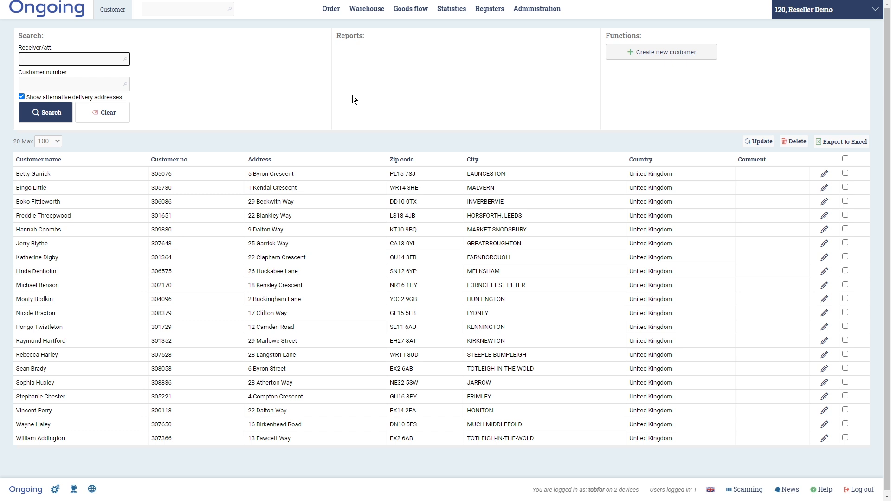
mouse_move(328, 17)
click(307, 71)
scroll(322, 367, down, 6)
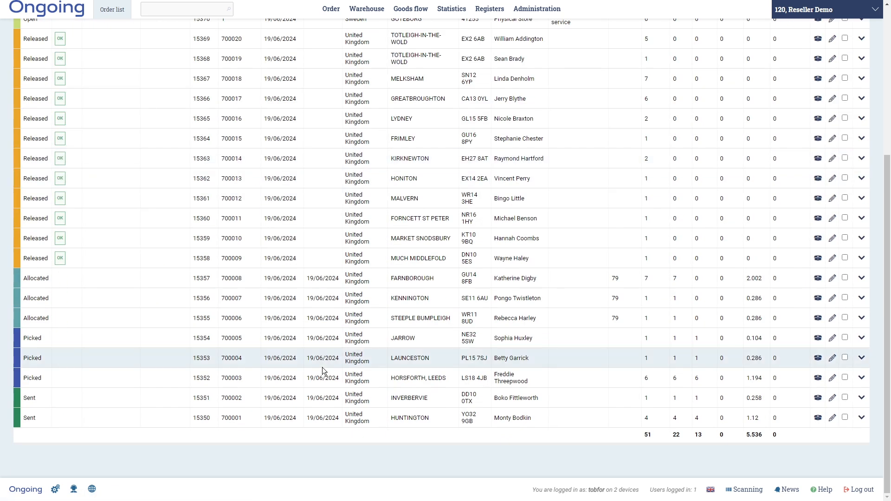
scroll(322, 366, up, 5)
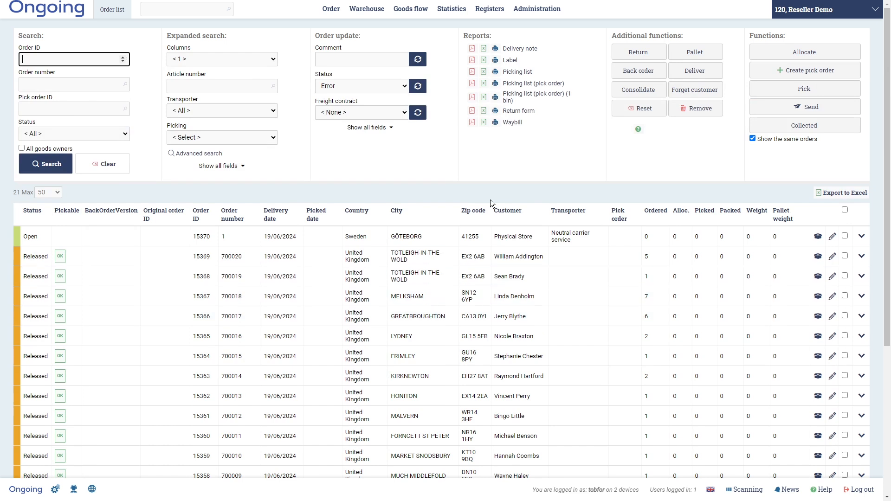
mouse_move(332, 12)
click(588, 52)
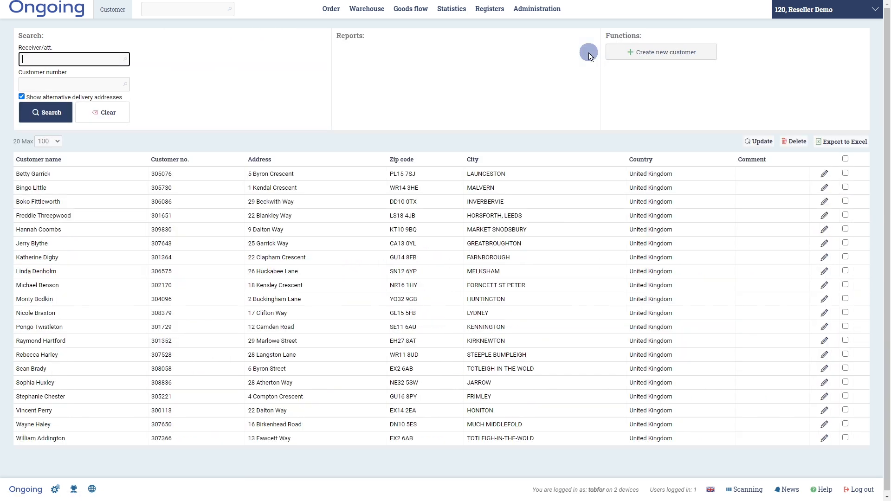
- Create customer 'Physical Store' using the saved Göteborg, Sweden address suggestion
click(673, 52)
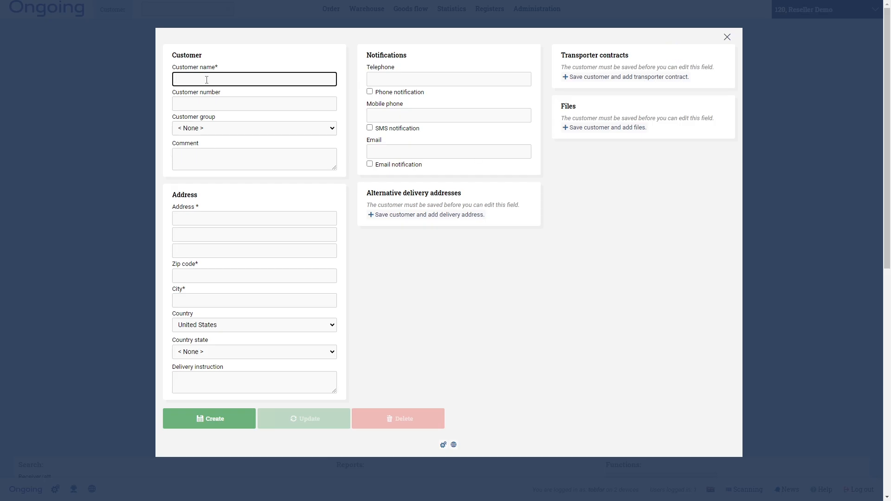
text(Physical Store)
click(215, 217)
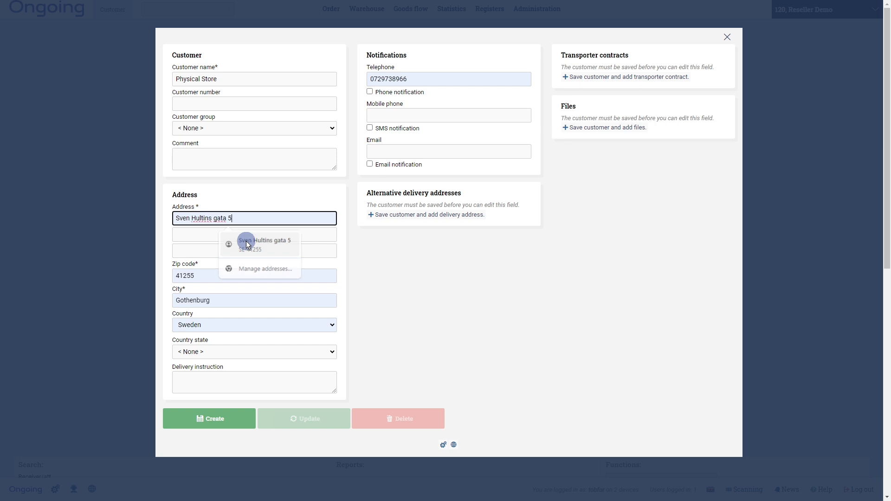
click(241, 240)
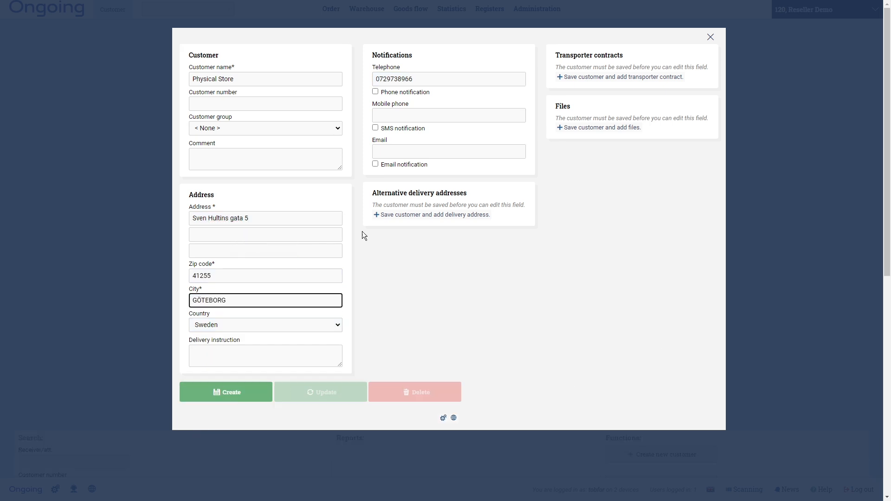
click(260, 391)
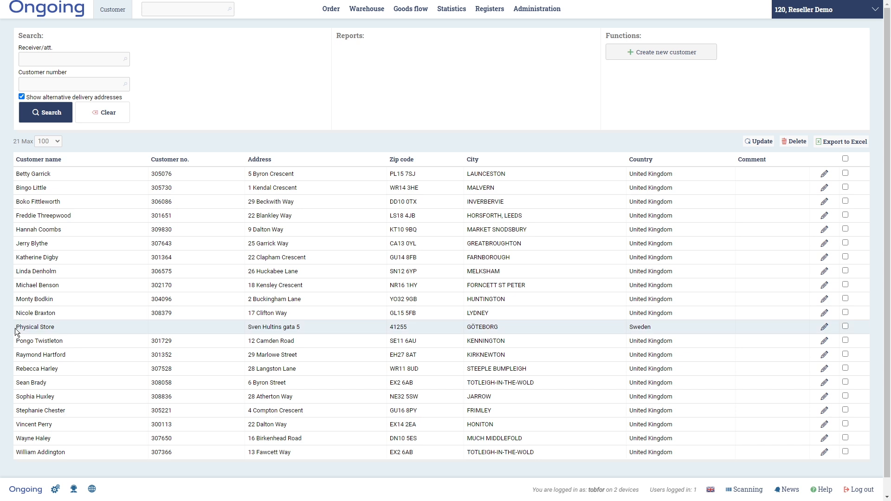
- Start a new user on the Users page with permission level Reseller
mouse_move(522, 5)
click(277, 80)
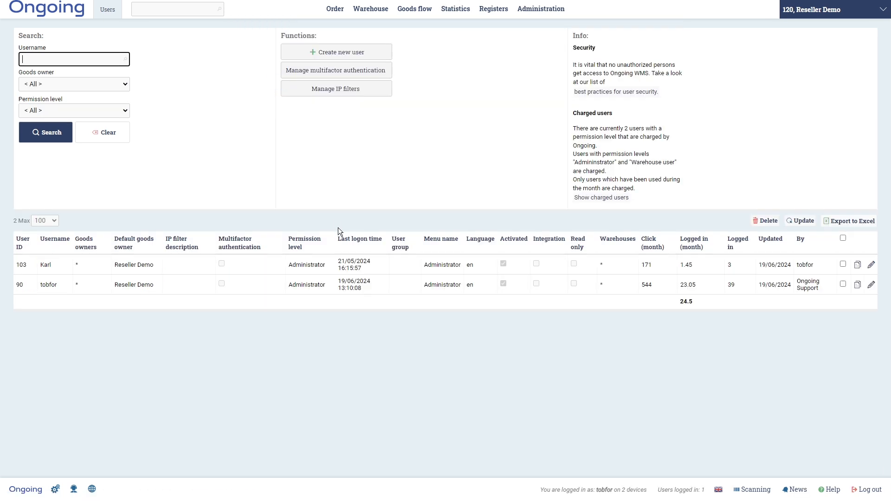
click(350, 52)
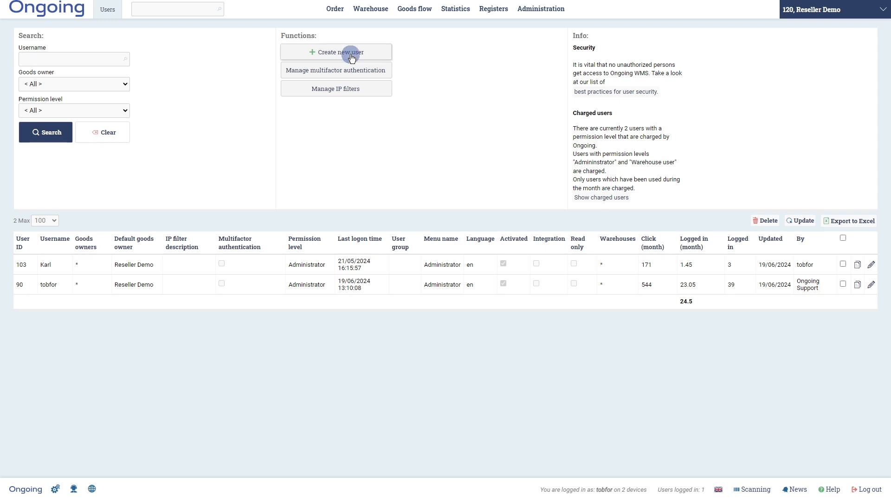
click(269, 80)
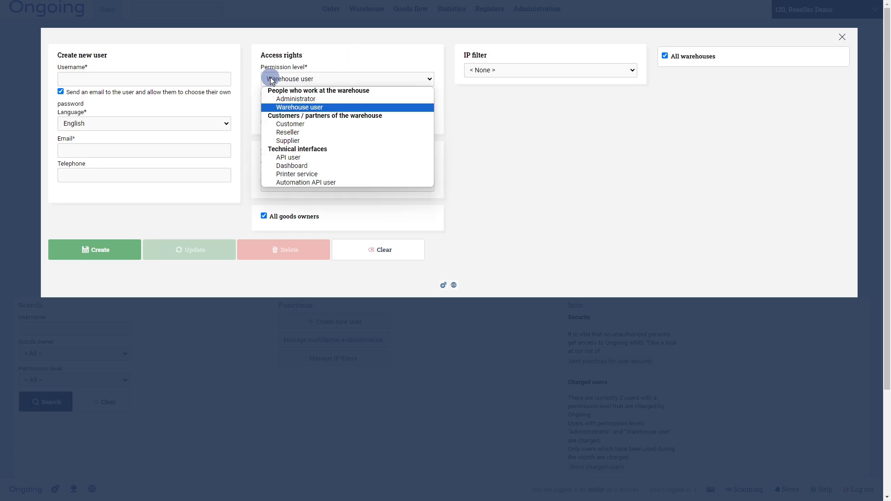
click(291, 134)
- Enter username PhysicalStoreReseller and the user's e-mail address, correcting a typo
click(132, 80)
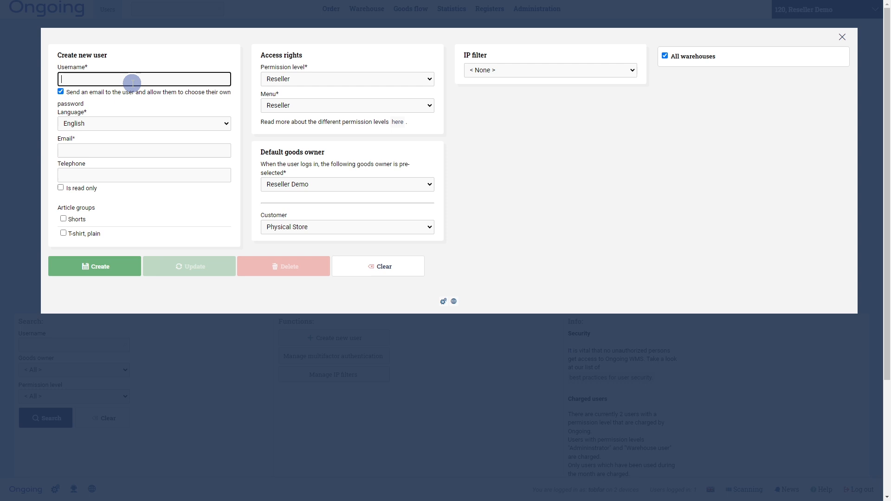
text(PhysicalStoreReseller)
click(110, 149)
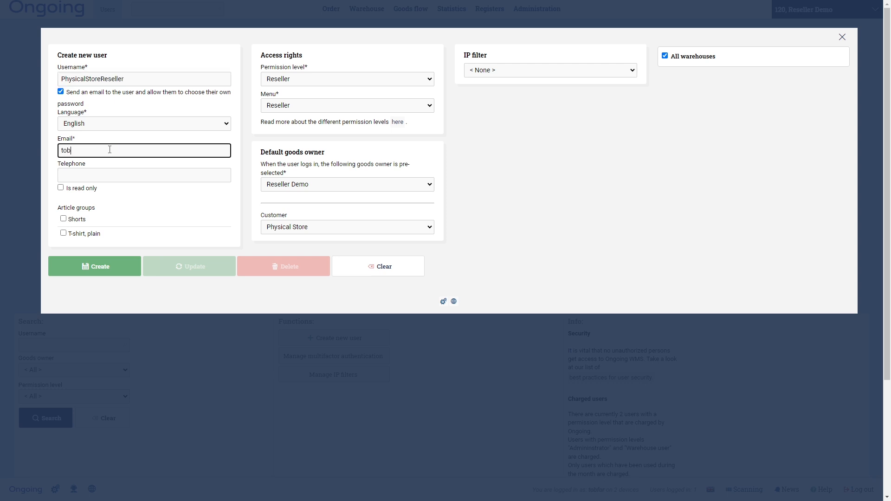
- Grant the Shorts and T-shirt, plain groups, keep customer Physical Store, and create the user
click(65, 219)
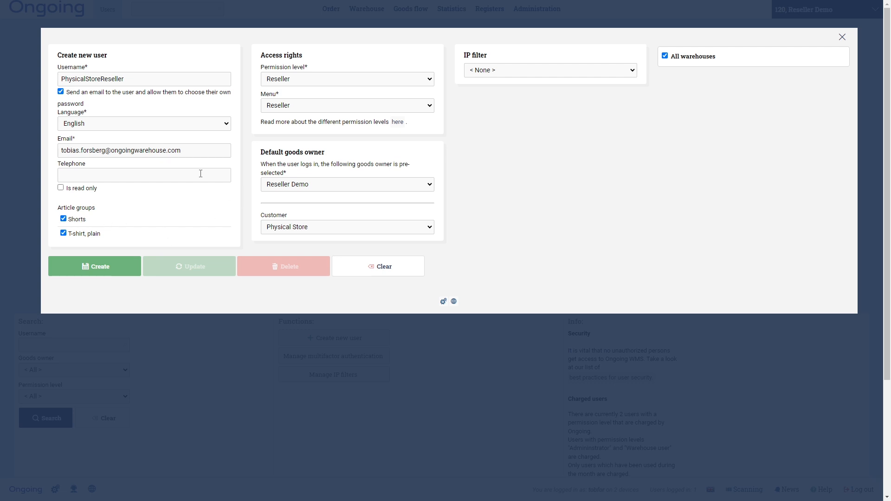
click(336, 227)
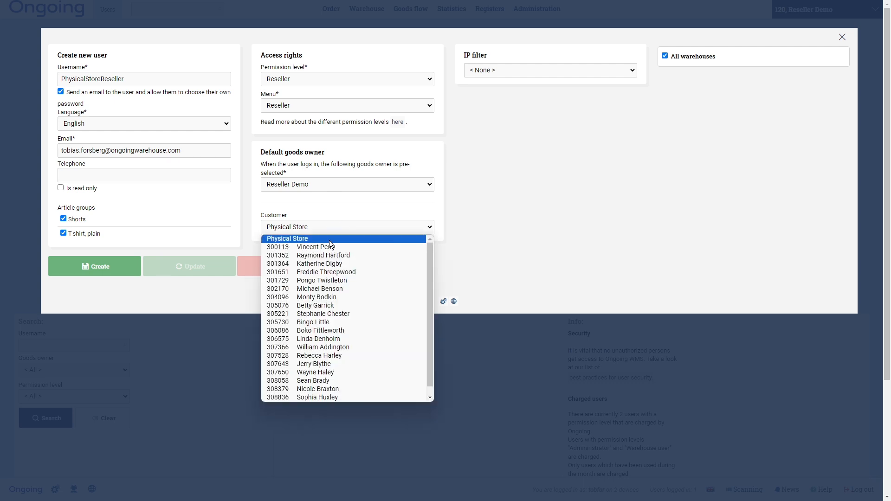
click(329, 240)
click(103, 267)
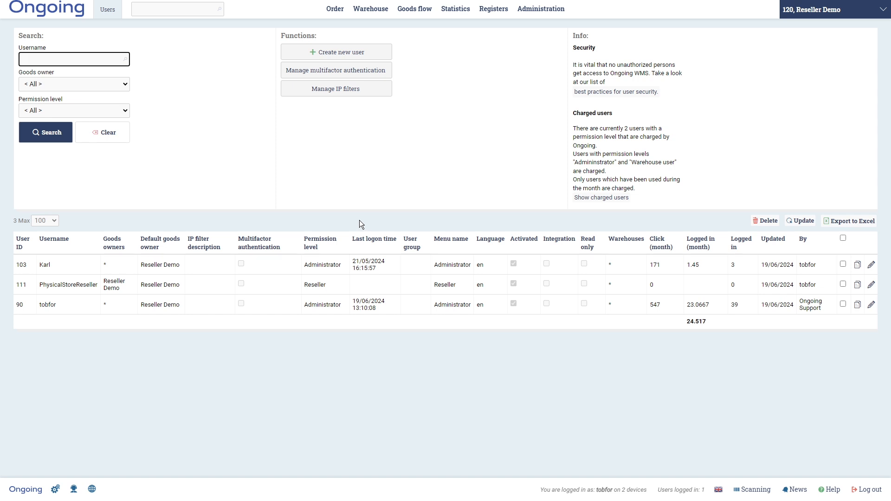
- Open the order list showing open order 15370 for Physical Store
mouse_move(335, 14)
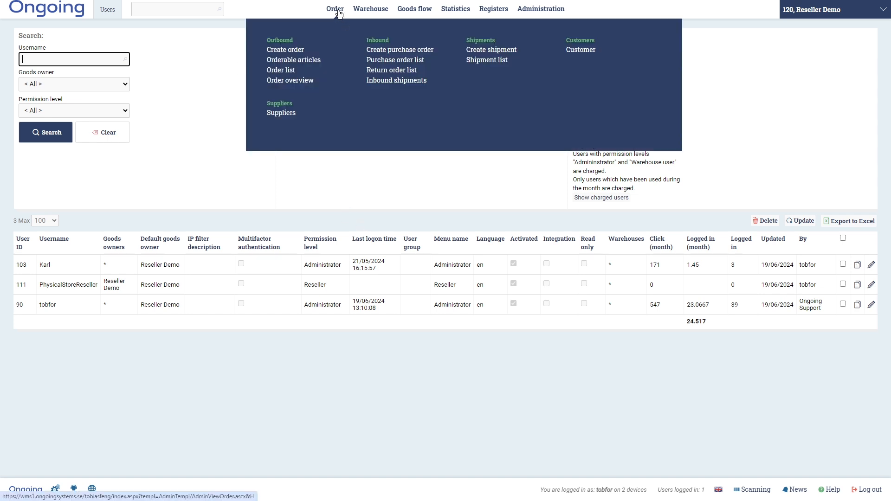
click(292, 71)
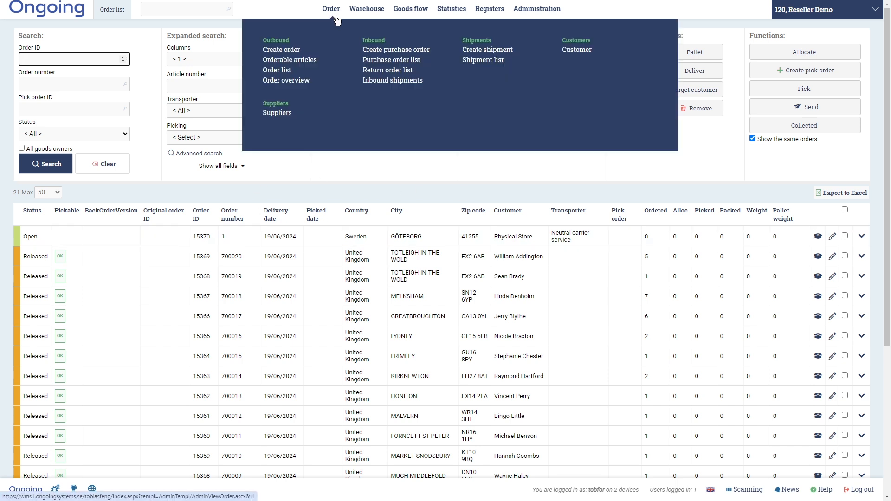
- Open Orderable articles and bring up its page settings list
click(304, 61)
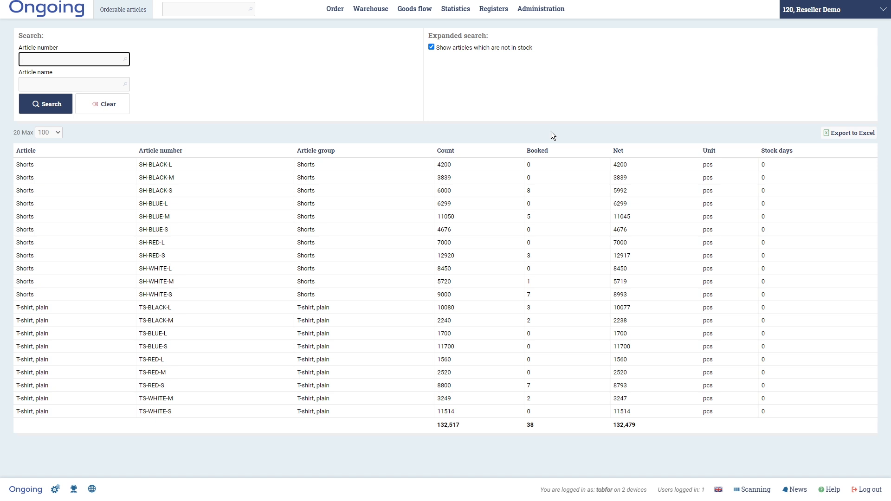
click(54, 489)
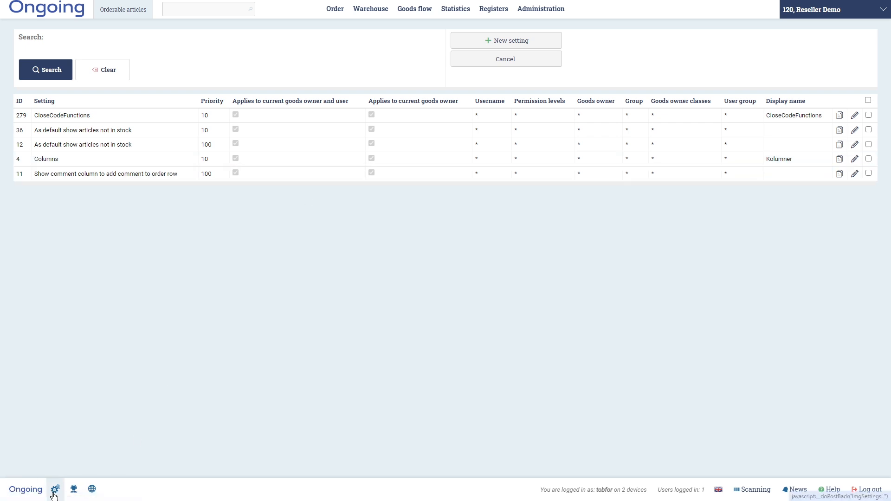
- Add the Image (link) column to the shown columns in the Columns setting
click(855, 159)
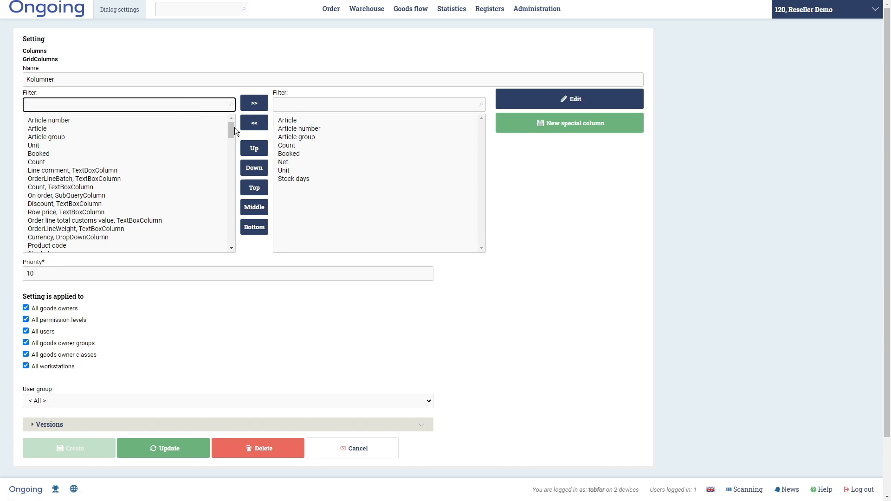
drag(232, 126, 232, 203)
click(92, 105)
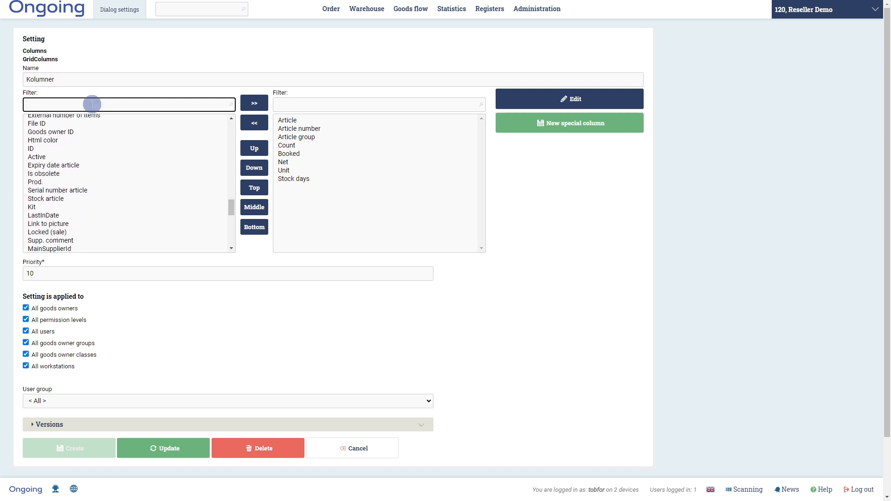
text(image)
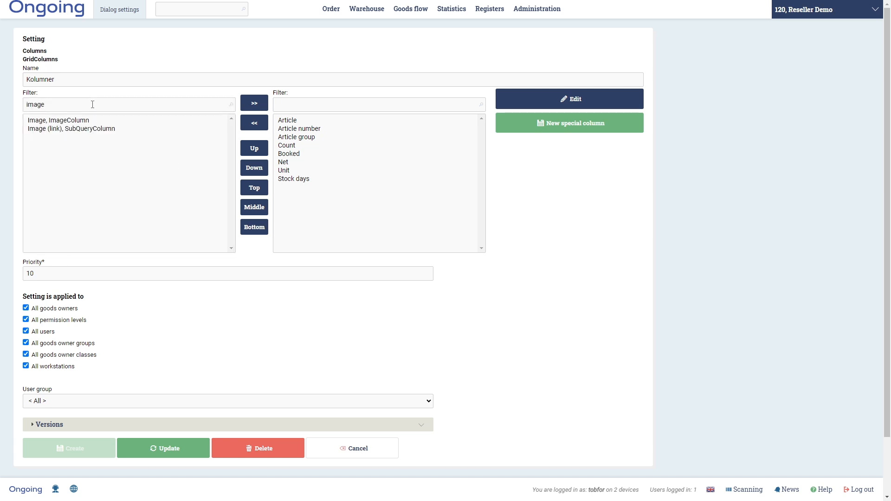
click(65, 130)
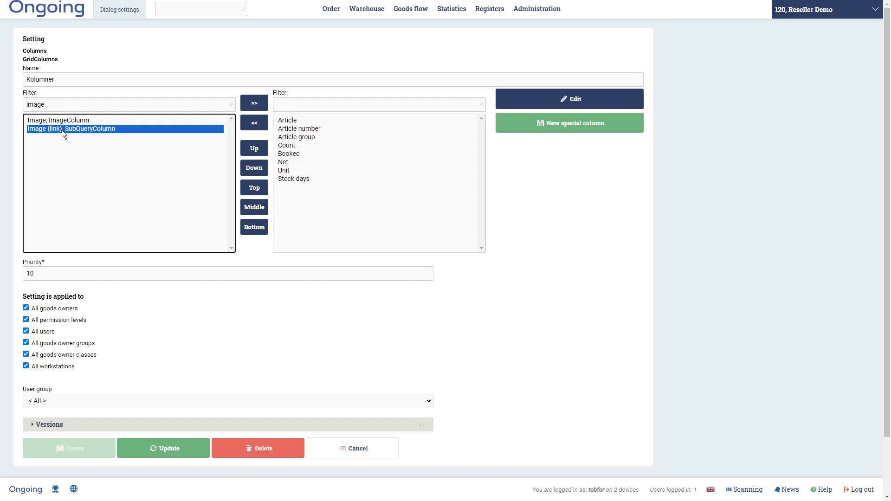
click(255, 103)
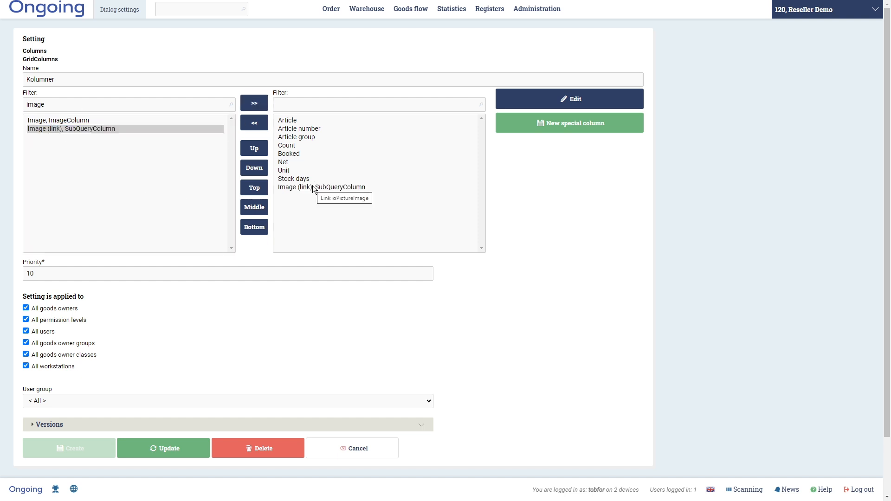
- Apply the Columns setting to all permission levels and save it
scroll(312, 188, down, 1)
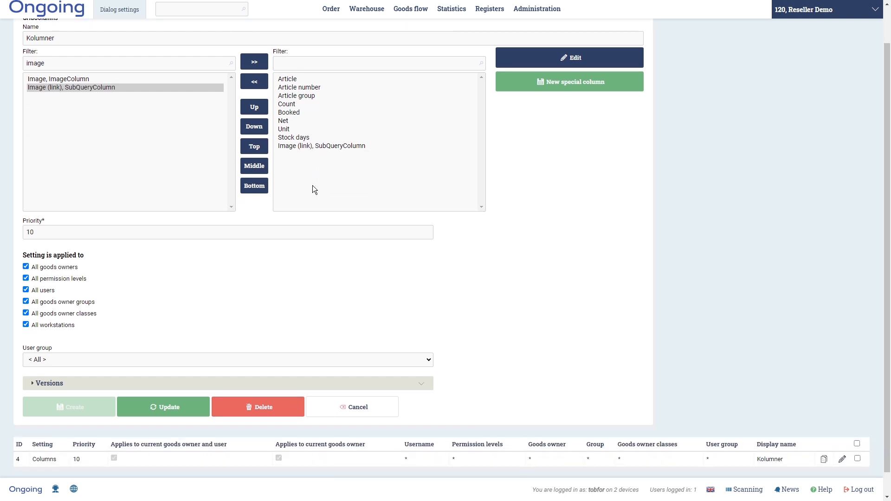
click(62, 273)
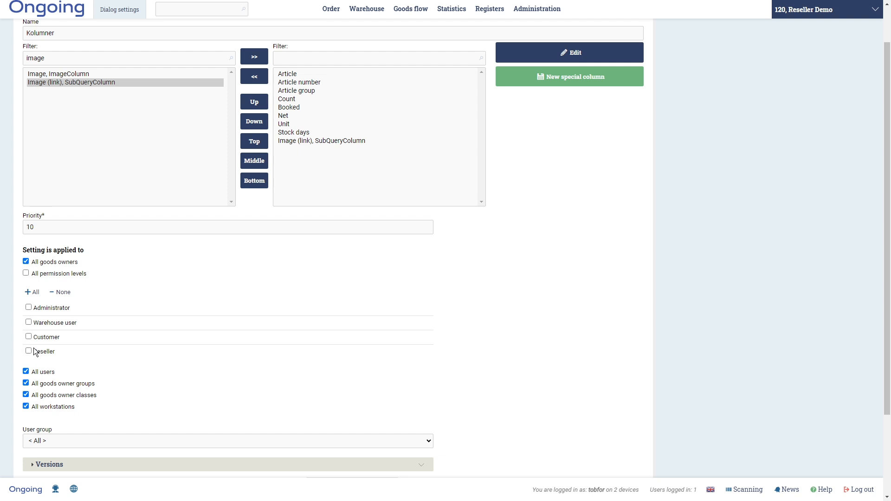
click(27, 274)
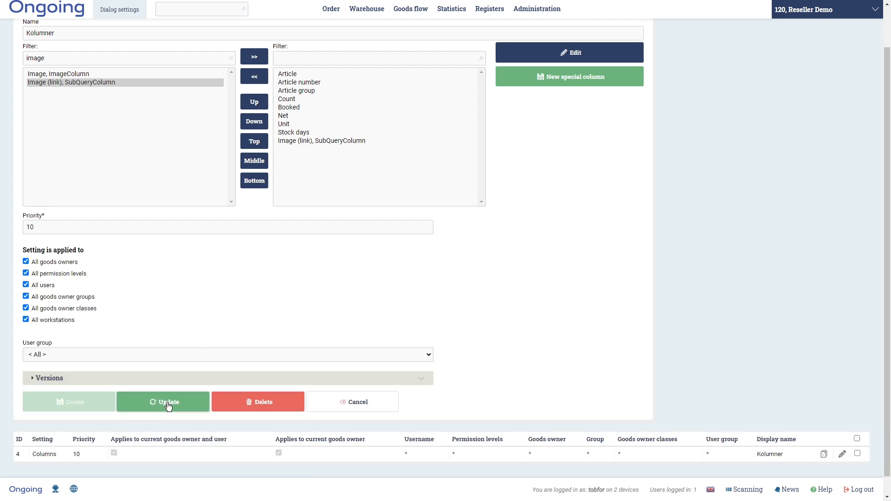
click(168, 405)
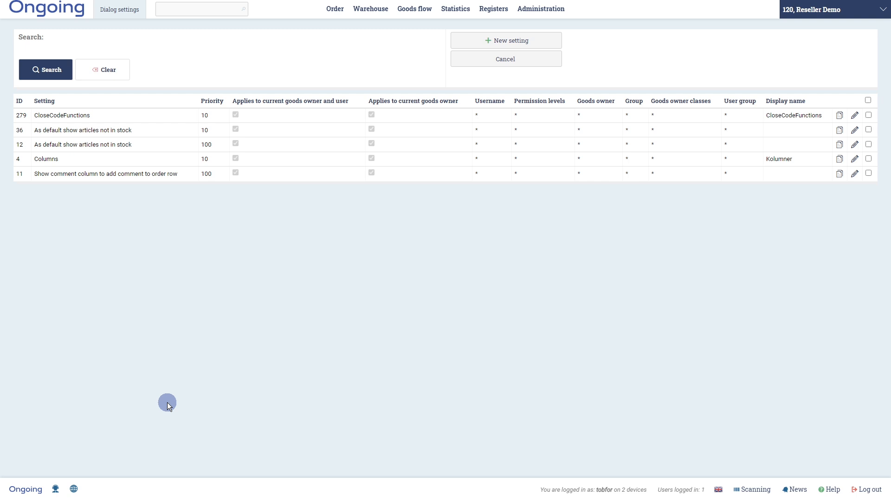
click(505, 68)
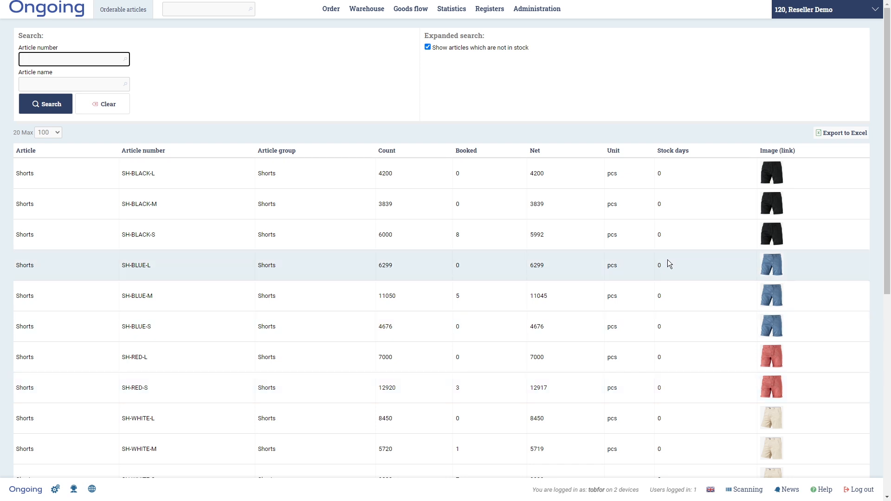
- Log out of the administrator account
click(861, 493)
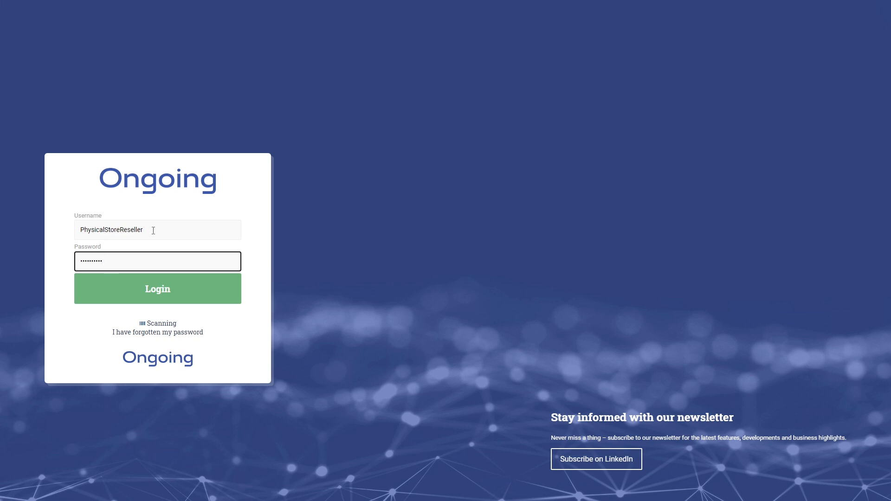
- Log in as the Physical Store reseller user
click(160, 289)
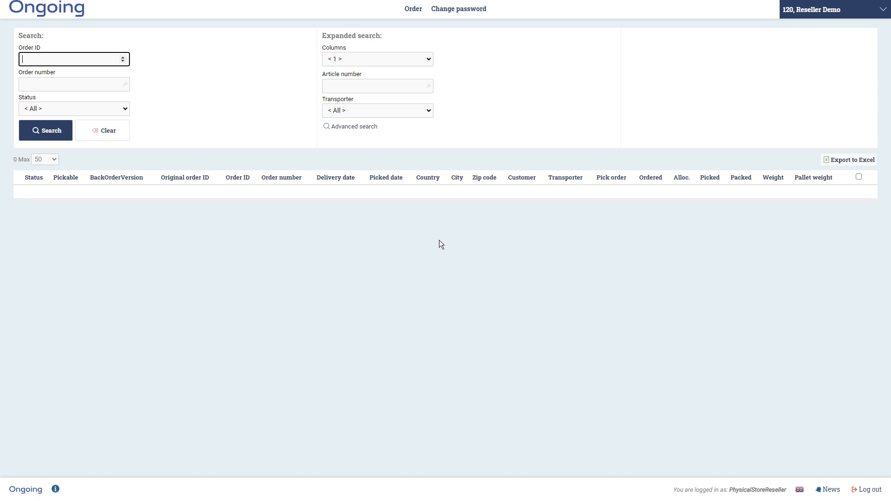
- Start a new order for customer Physical Store with order number 1
mouse_move(414, 9)
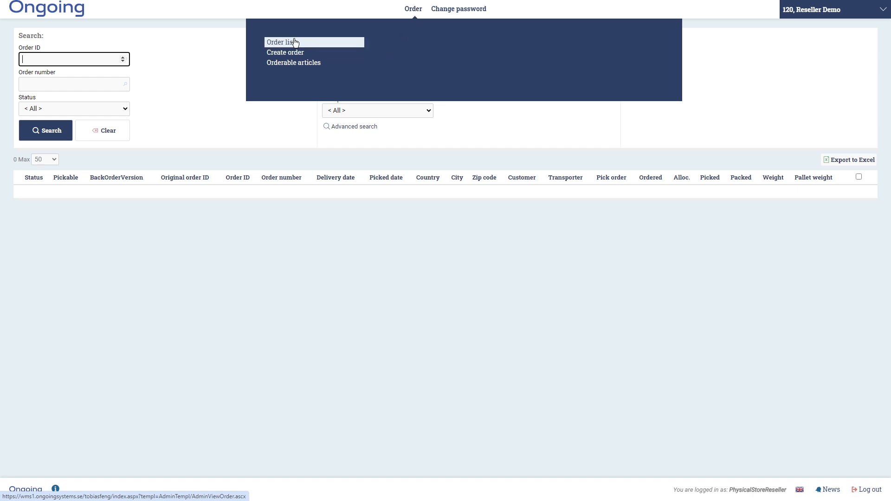
click(290, 62)
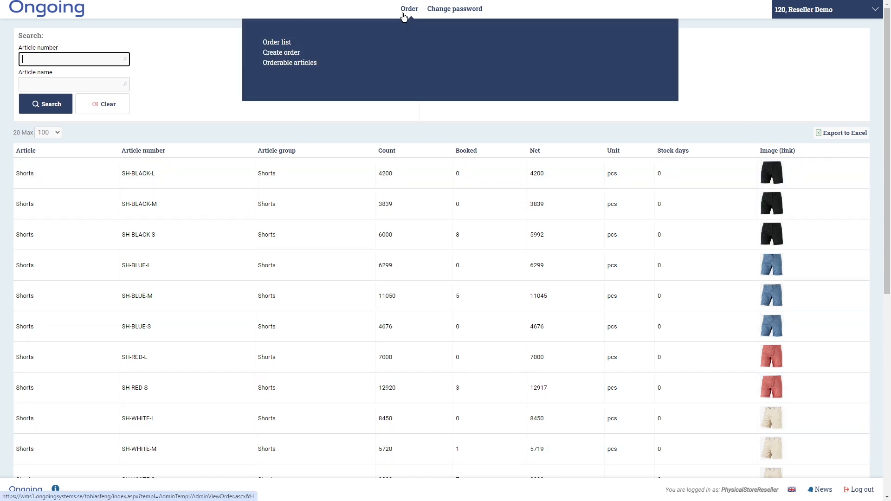
click(281, 52)
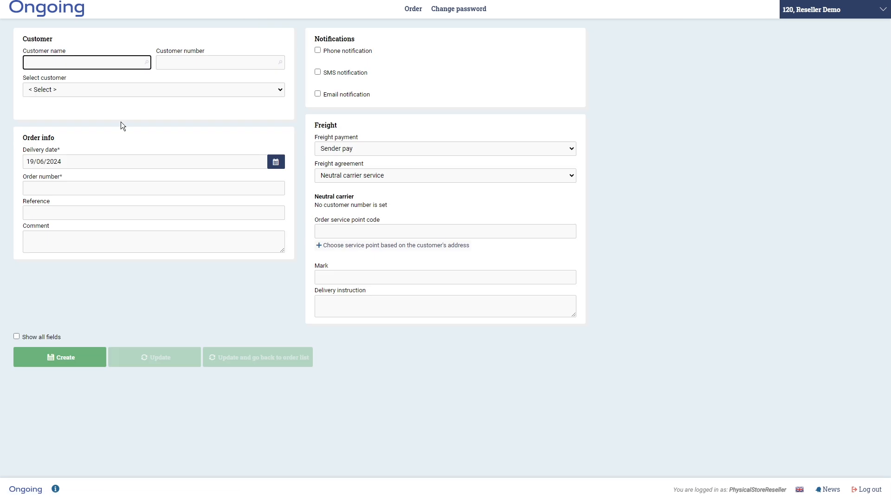
click(68, 94)
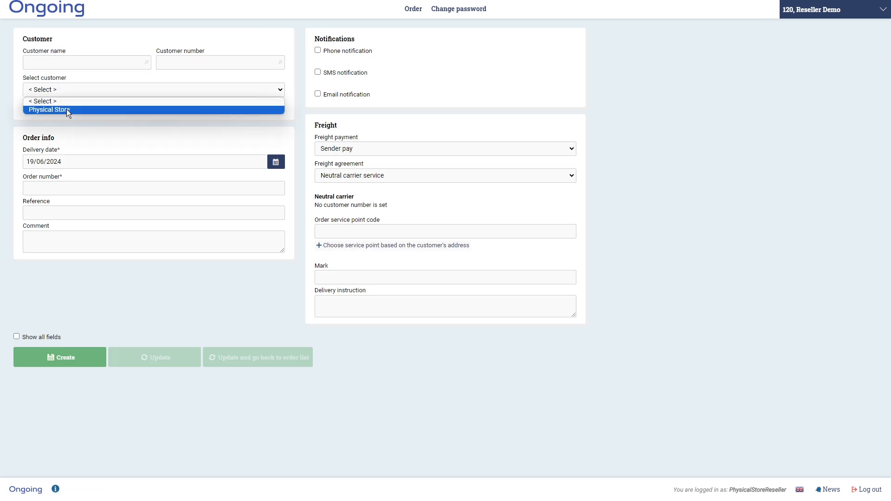
click(66, 109)
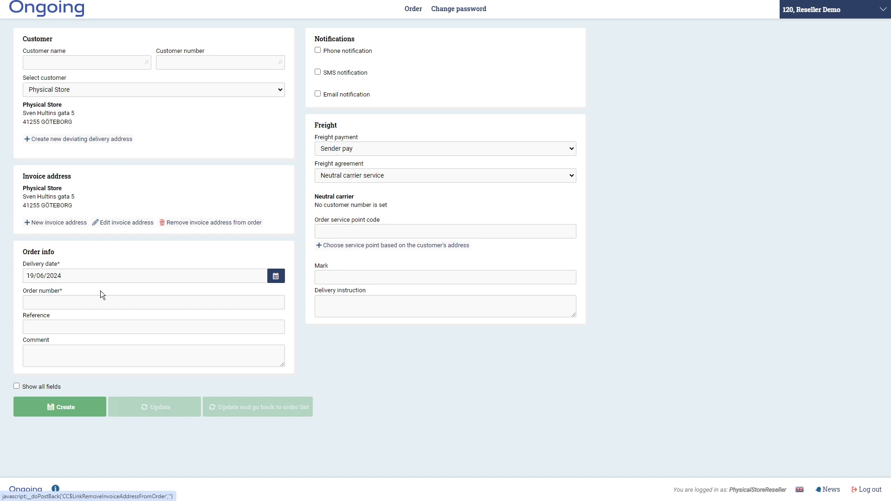
click(94, 303)
text(1)
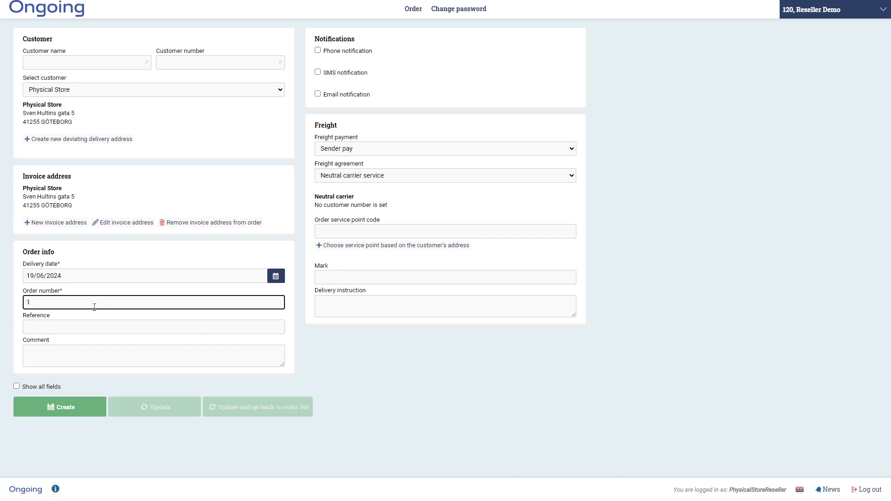
click(71, 410)
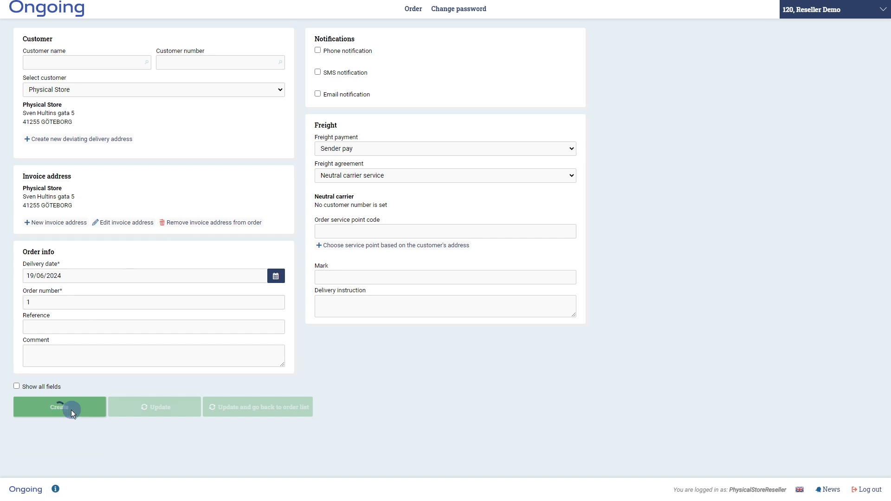
- Change the duplicate order number to 2 and create the order
click(61, 305)
key(BackSpace)
text(2)
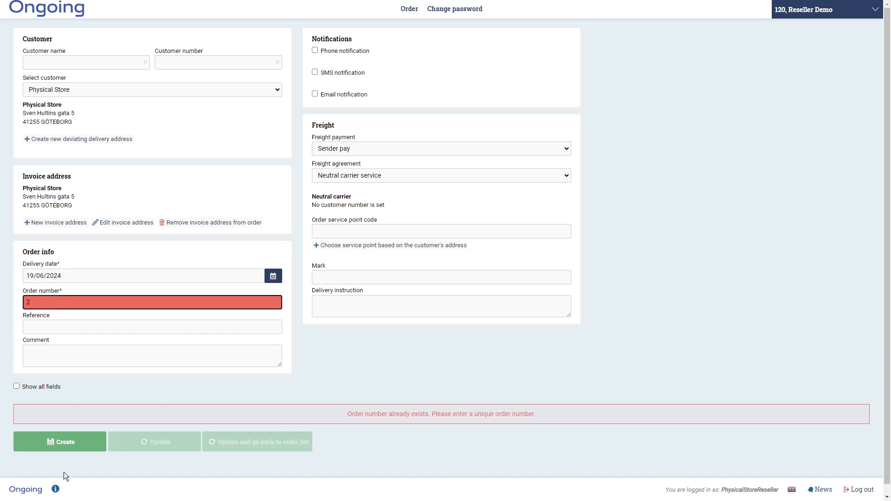
click(70, 444)
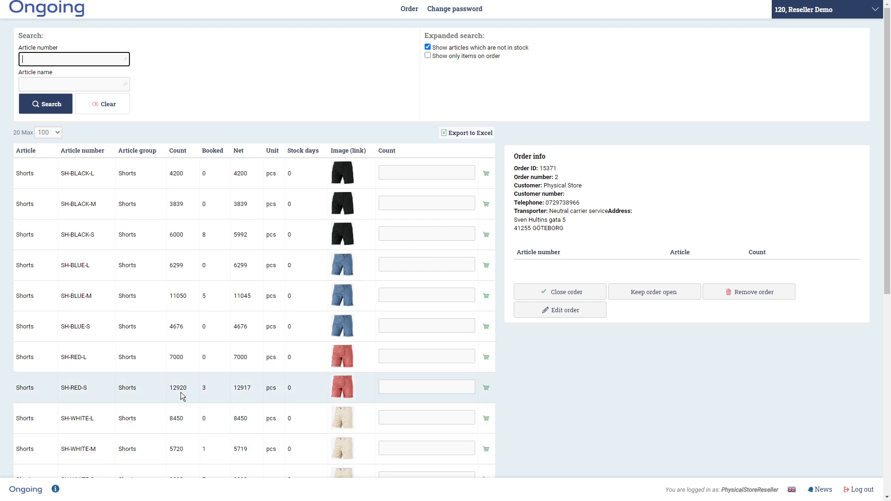
- Enter quantities 10, 50 and 20 for black shorts SH-BLACK-L, SH-BLACK-M and SH-BLACK-S
scroll(200, 380, down, 2)
scroll(199, 380, up, 2)
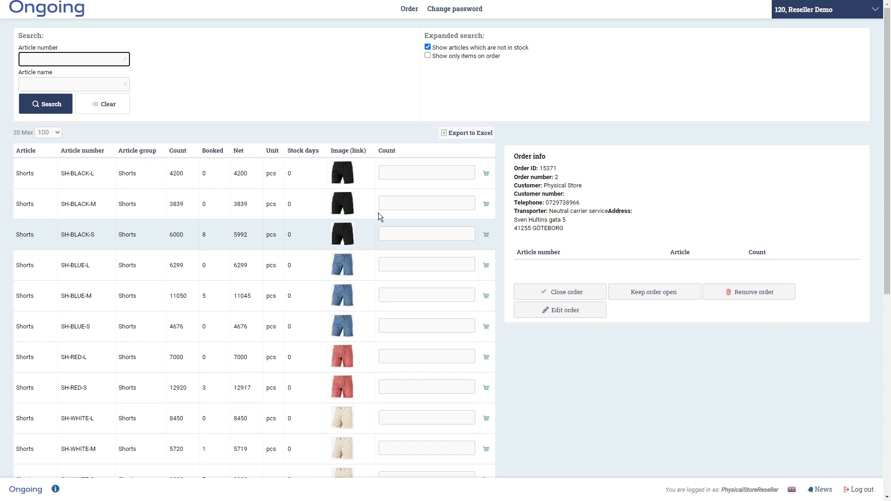
click(392, 173)
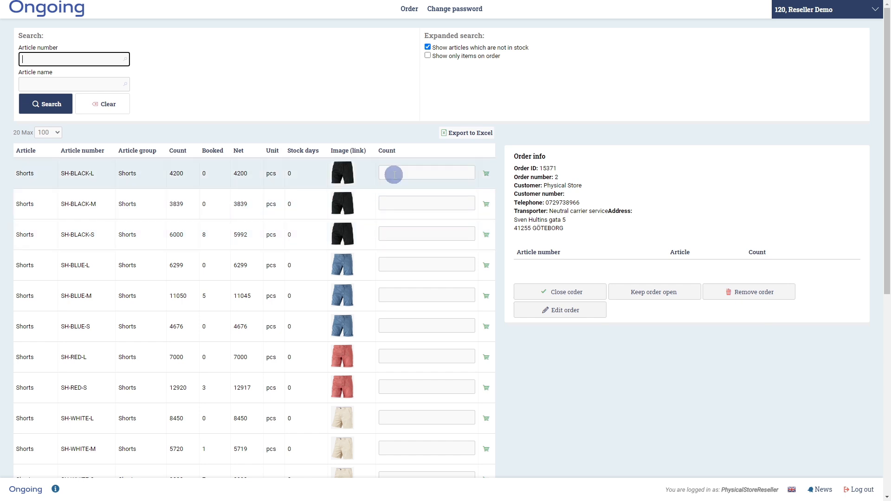
text(10)
key(Tab)
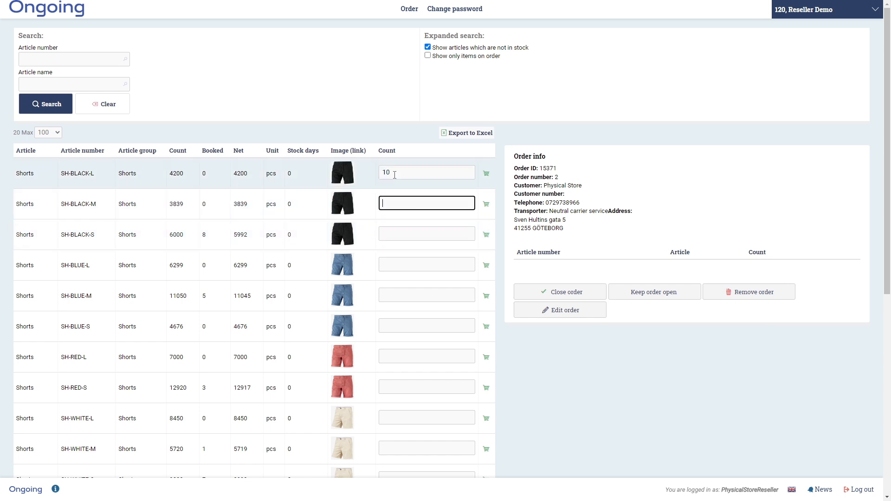
text(50)
key(Tab)
text(20)
key(Tab)
- Add 50 each of TS-BLACK-L, TS-BLACK-M and TS-BLUE-L T-shirts to the order
scroll(403, 279, down, 5)
click(403, 281)
text(50)
key(Tab)
text(50)
key(Tab)
text(50)
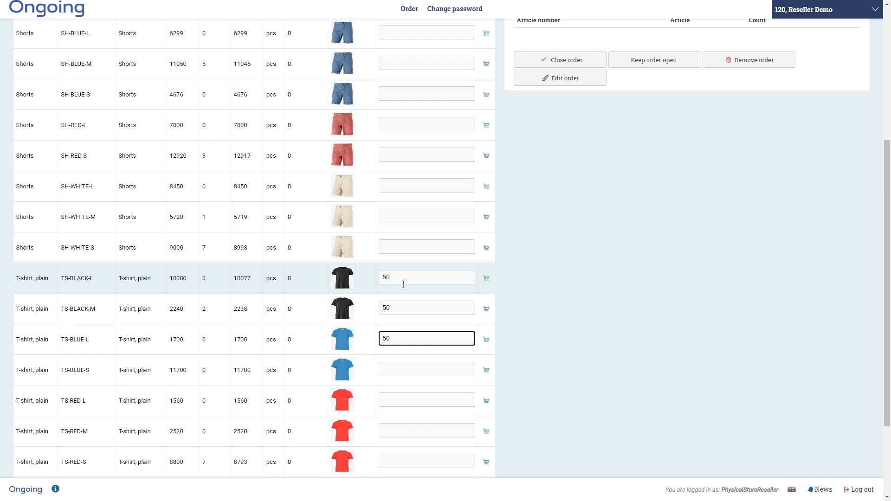
key(Return)
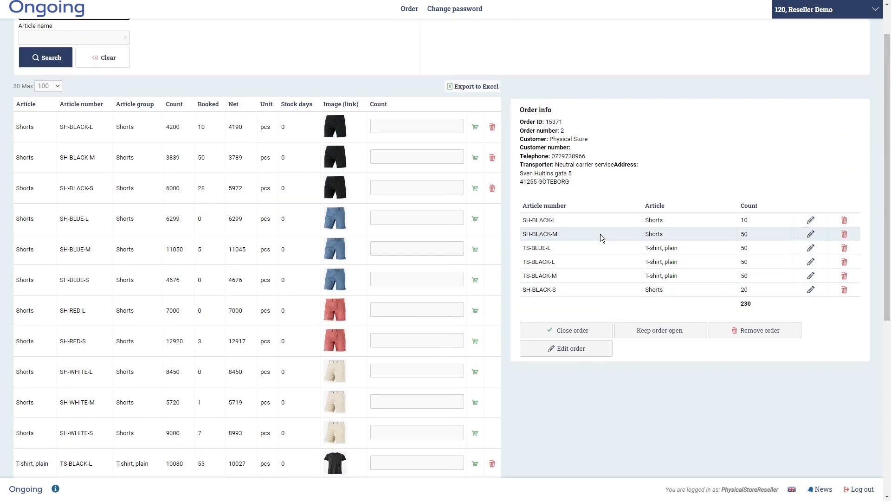
- Close the order, then expand and collapse its Released 230-piece row in the order list
click(589, 328)
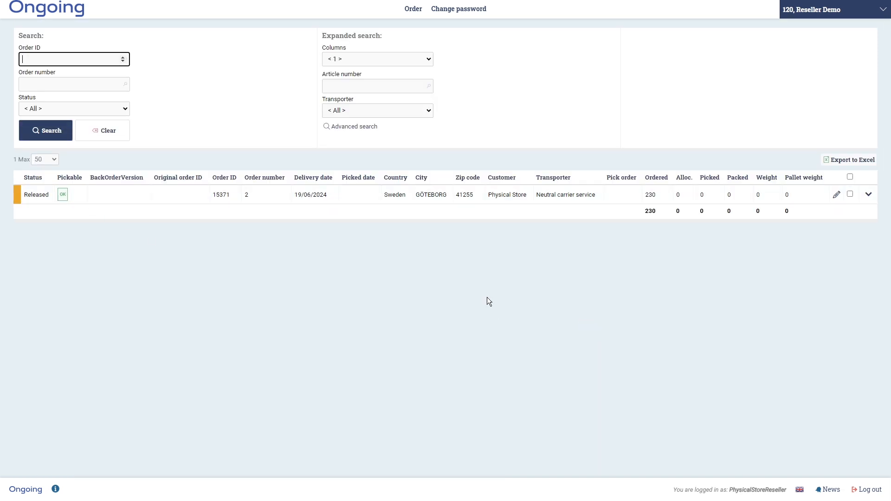
click(868, 197)
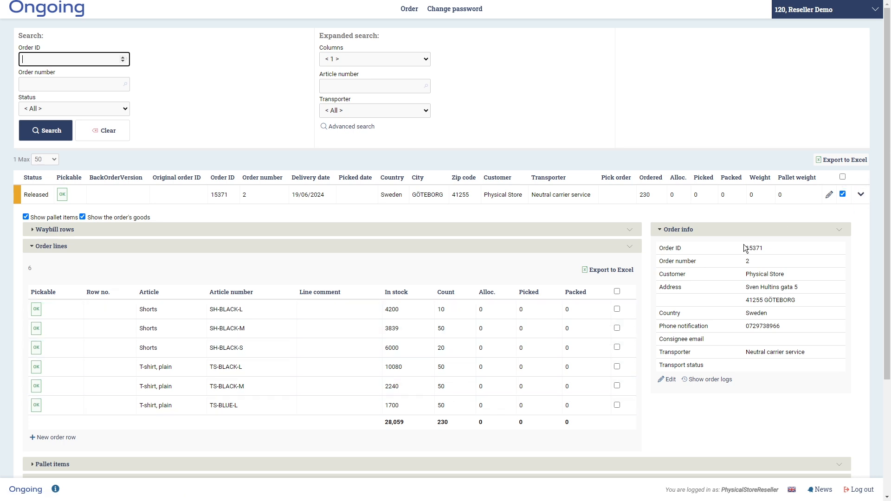
click(861, 195)
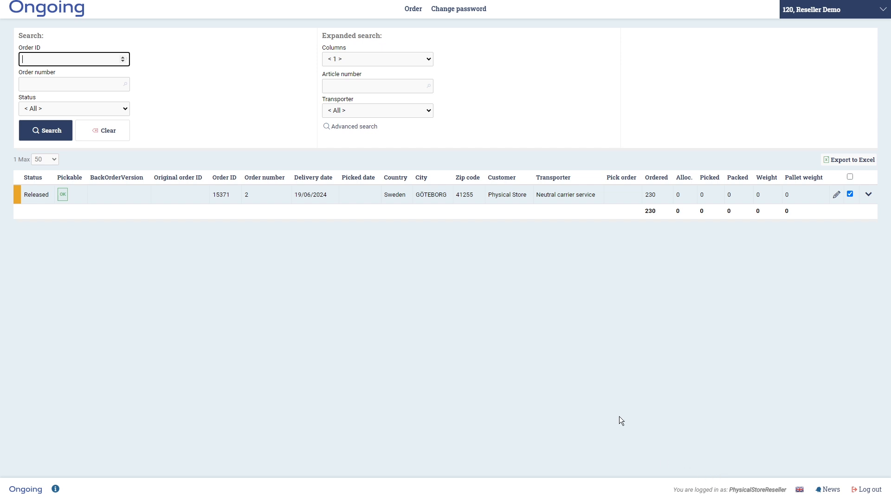
- Log out, sign in with the administrator username and password, and show the Order list
click(868, 489)
key(Tab)
key(Return)
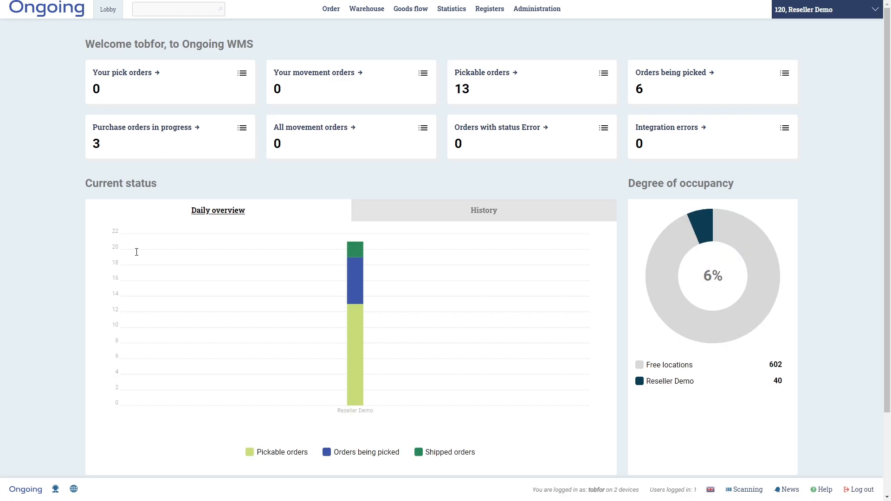
click(330, 9)
click(277, 70)
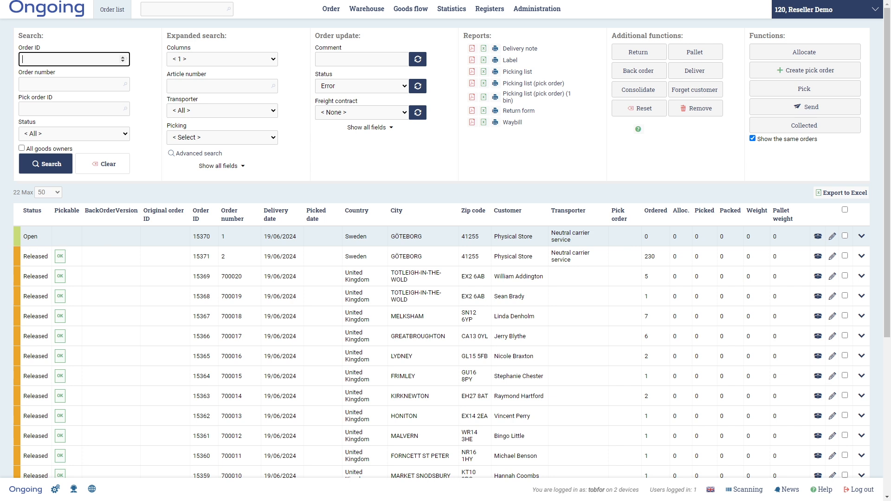
click(247, 233)
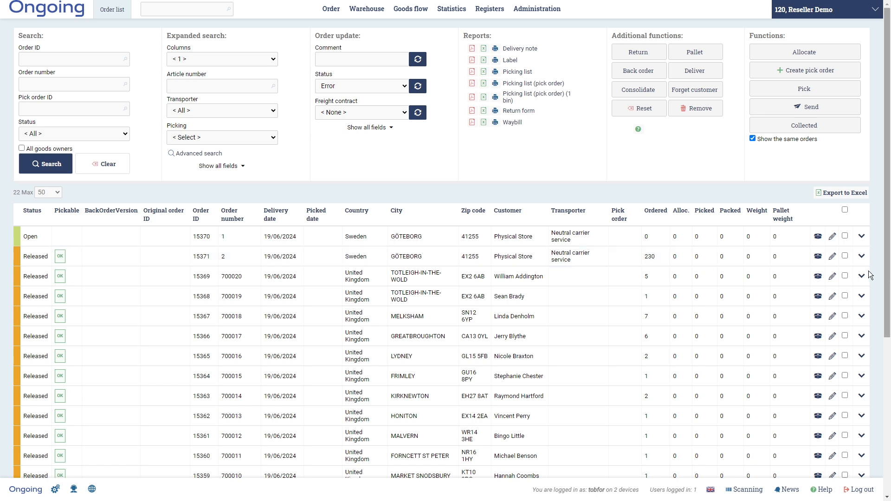
click(861, 256)
scroll(596, 337, down, 4)
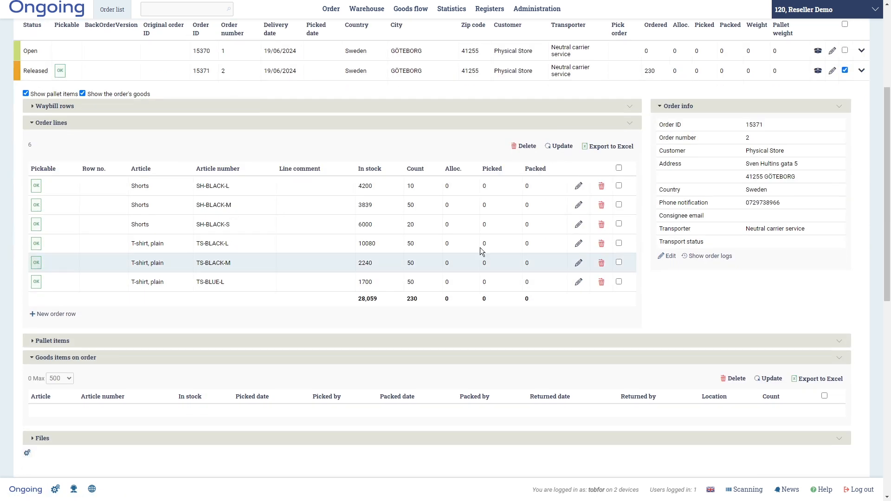
scroll(380, 292, up, 3)
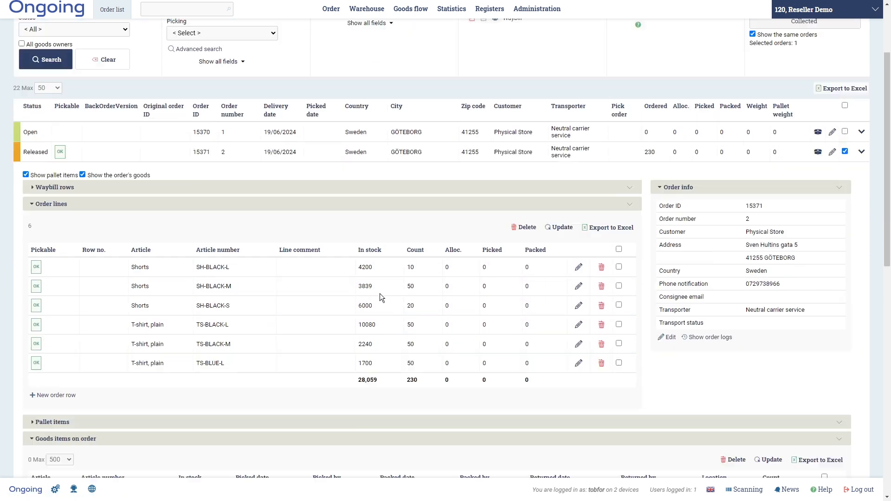
scroll(410, 322, up, 1)
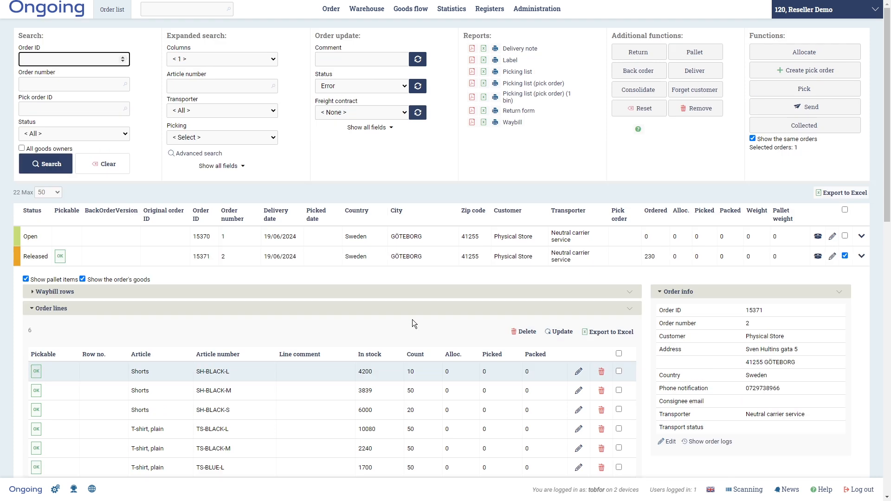
click(861, 256)
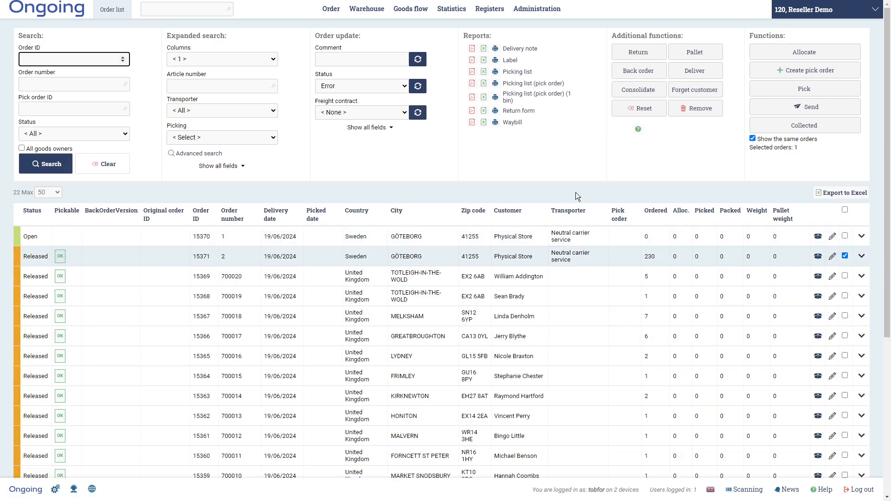